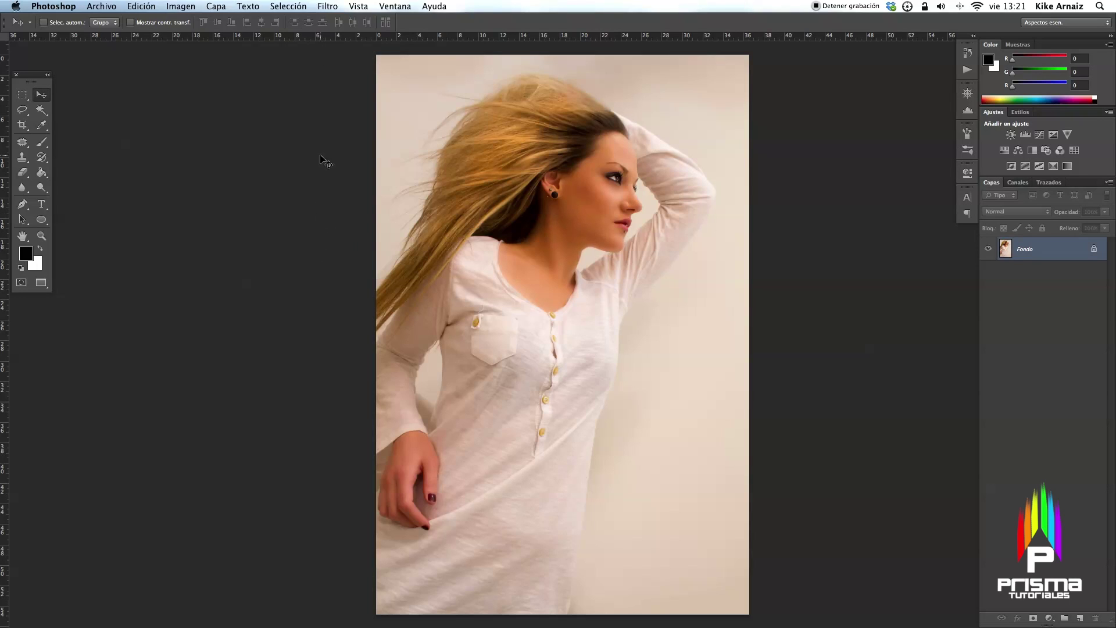
Select the photo's highlights with Color Range and copy them to a new layer, Capa 1
{"action": "left_click", "coordinate": [298, 7]}
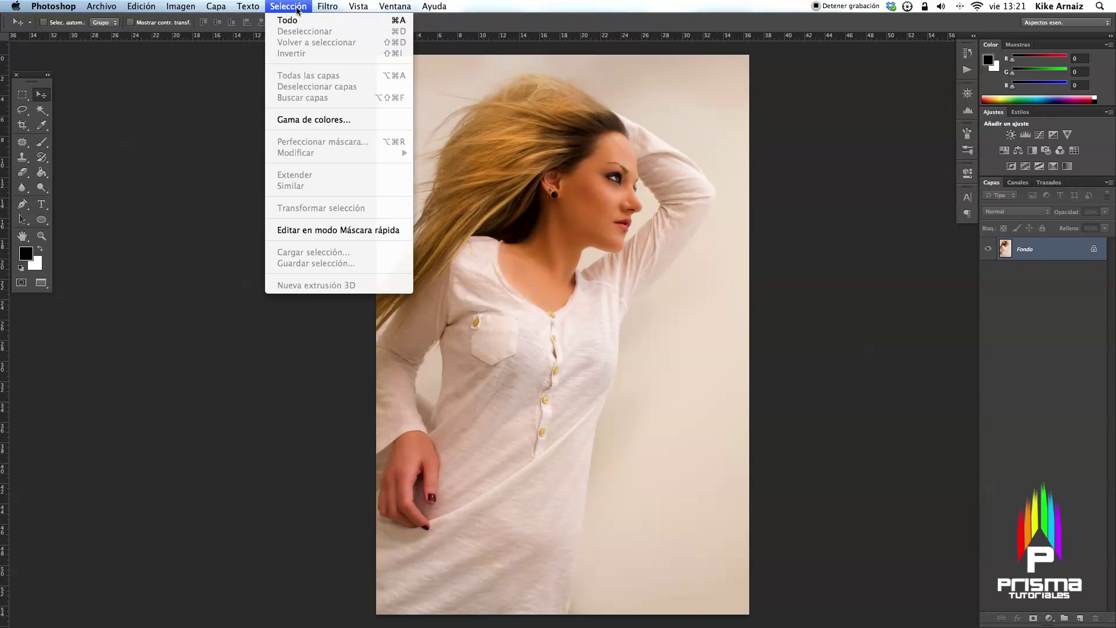
{"action": "left_click", "coordinate": [308, 120]}
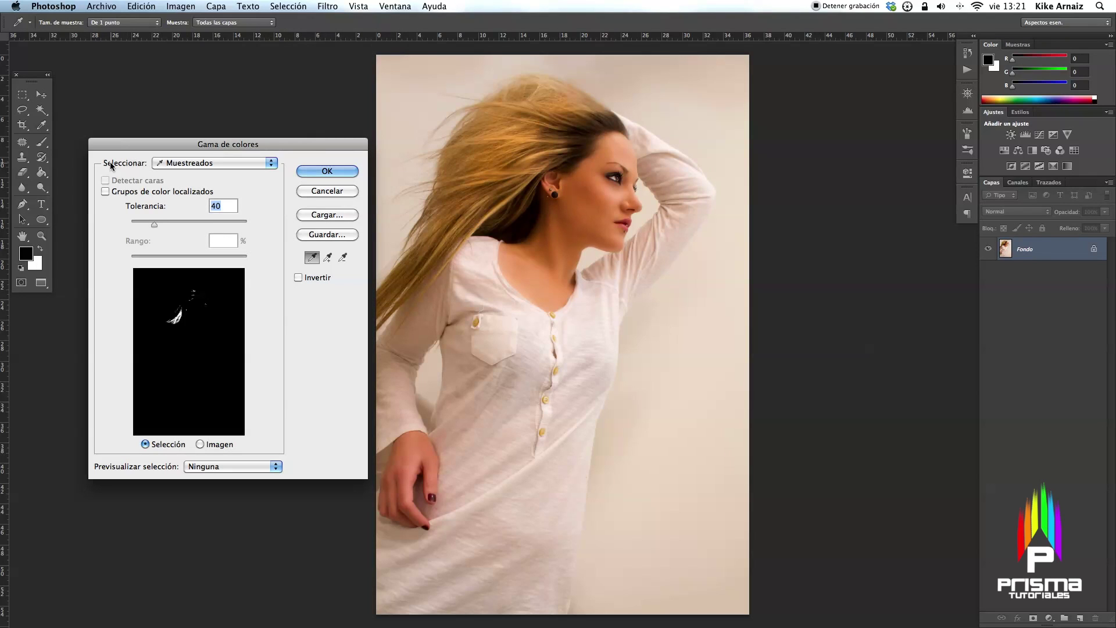
{"action": "left_click", "coordinate": [192, 163]}
{"action": "left_click", "coordinate": [203, 266]}
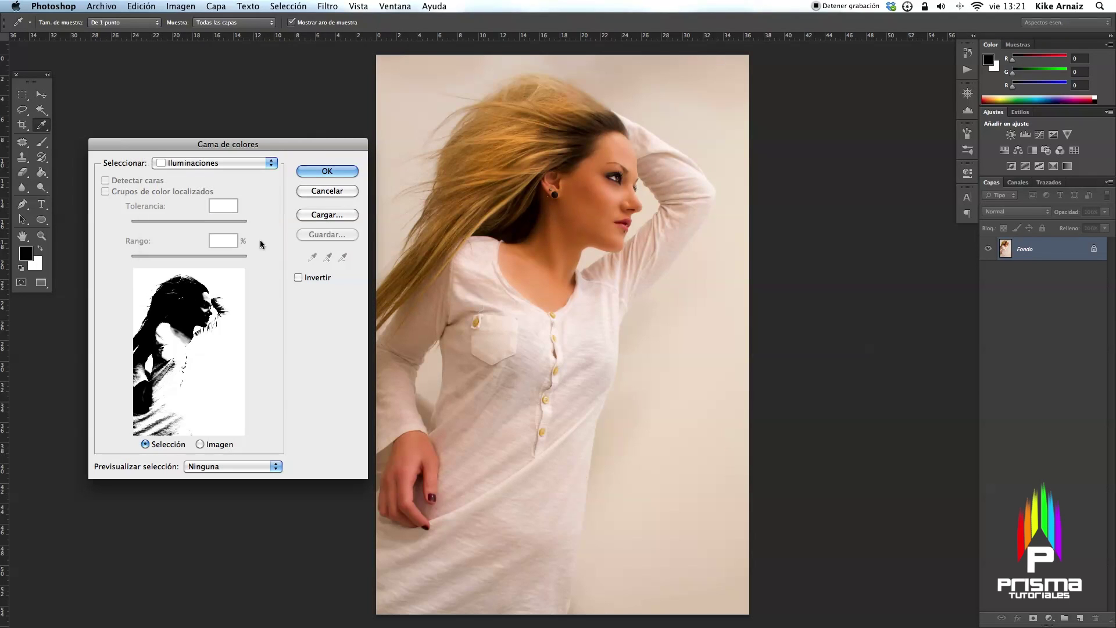
{"action": "left_click", "coordinate": [326, 173]}
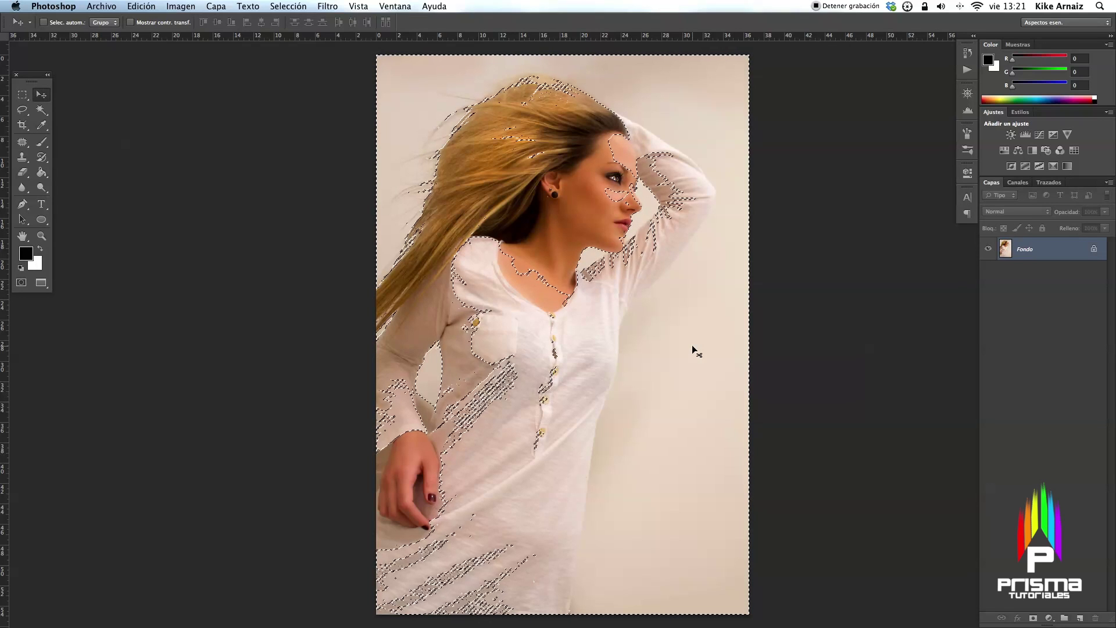
{"action": "key", "text": "ctrl+j"}
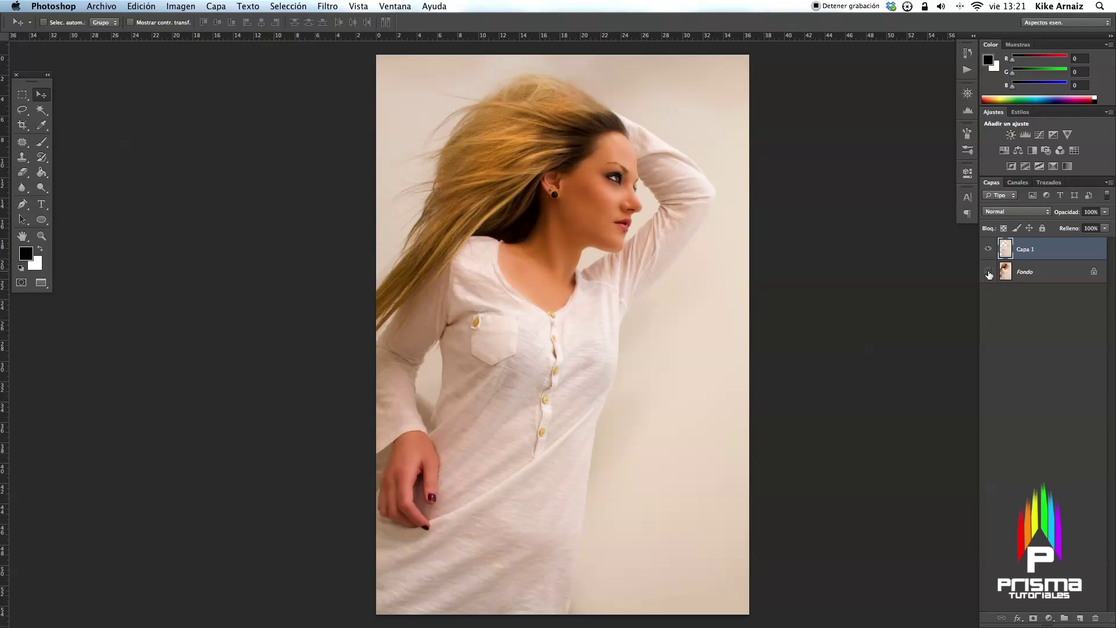
Hide and reshow the Fondo background to check the copied highlights on Capa 1
{"action": "left_click", "coordinate": [989, 271]}
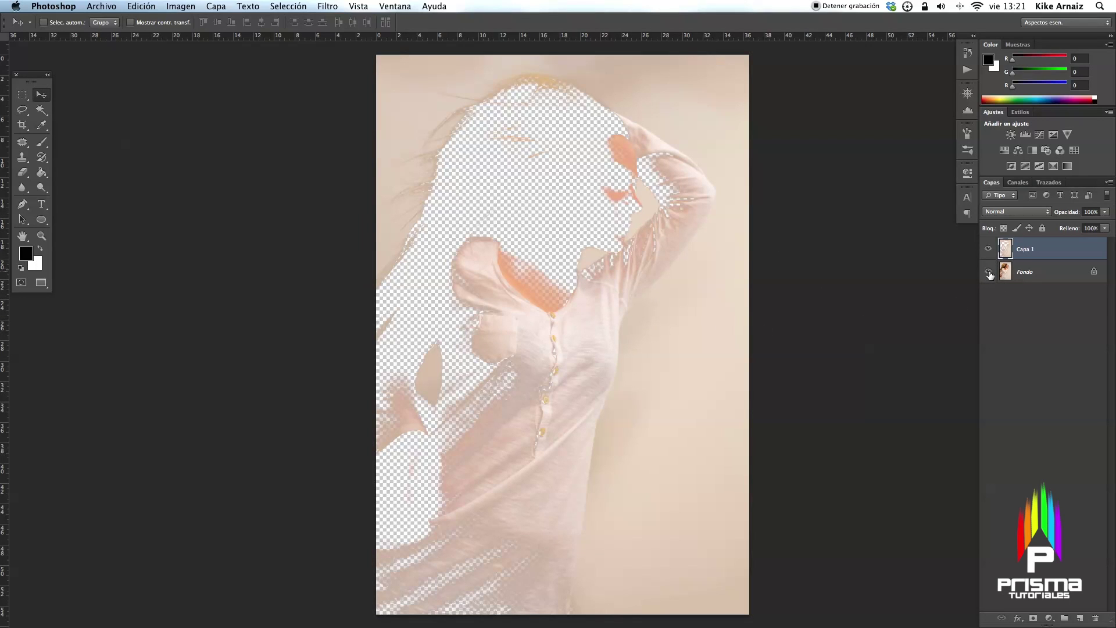
{"action": "left_click", "coordinate": [989, 272]}
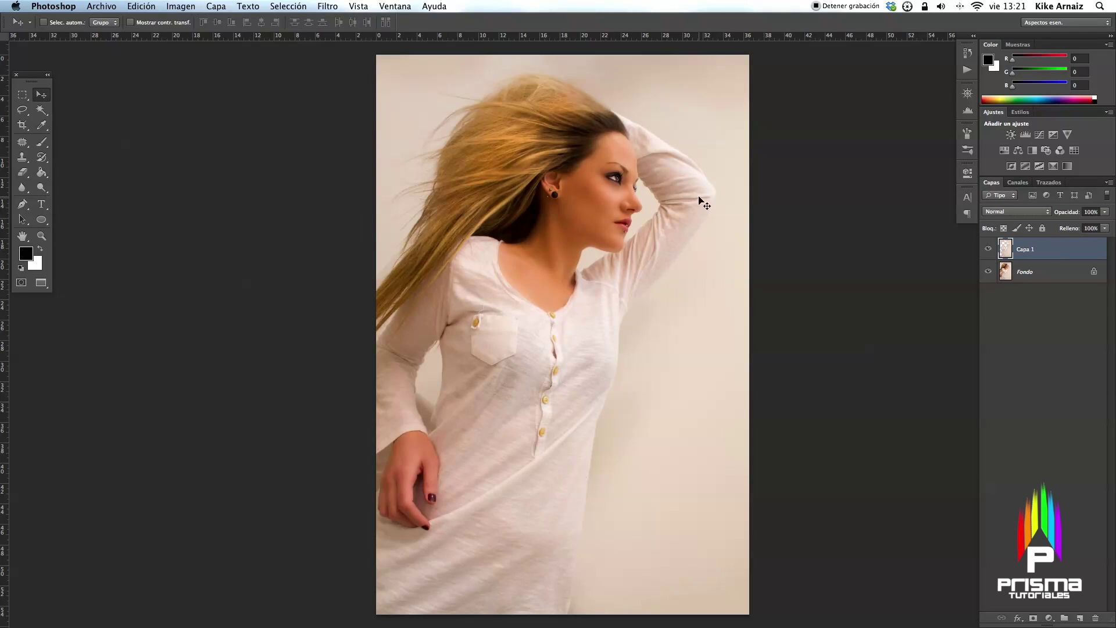
{"action": "scroll", "coordinate": [607, 201], "scroll_direction": "up", "scroll_amount": 3}
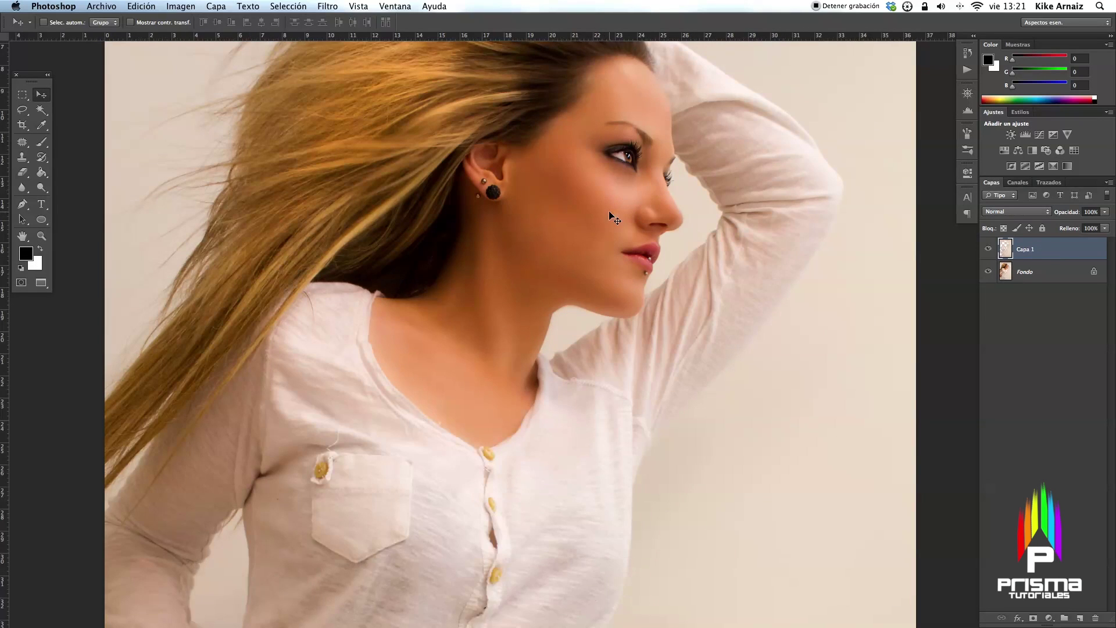
{"action": "scroll", "coordinate": [608, 201], "scroll_direction": "up", "scroll_amount": 2}
{"action": "scroll", "coordinate": [610, 226], "scroll_direction": "up", "scroll_amount": 1}
{"action": "left_click", "coordinate": [334, 7]}
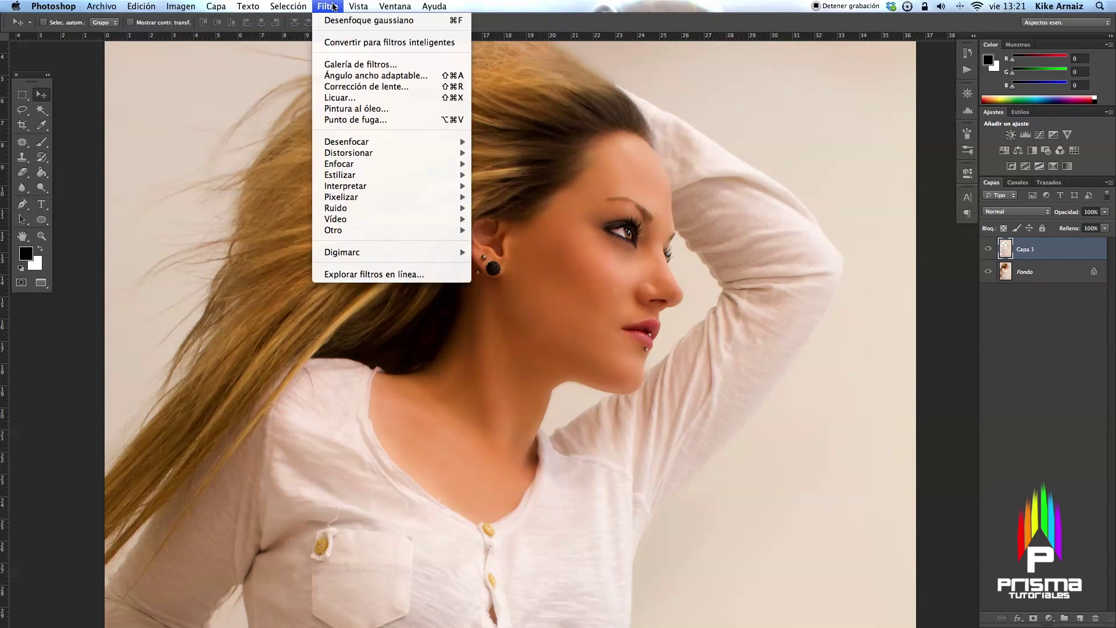
Blur Capa 1 with a 22-pixel Gaussian Blur and toggle it to compare with the original
{"action": "mouse_move", "coordinate": [347, 141]}
{"action": "left_click", "coordinate": [560, 263]}
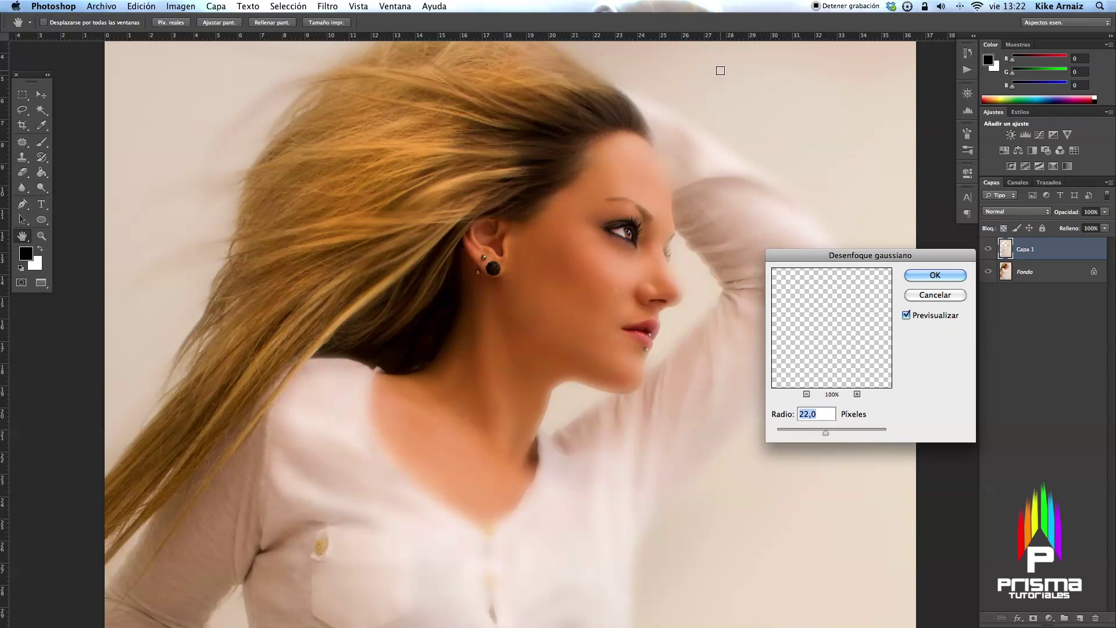
{"action": "left_click", "coordinate": [955, 277]}
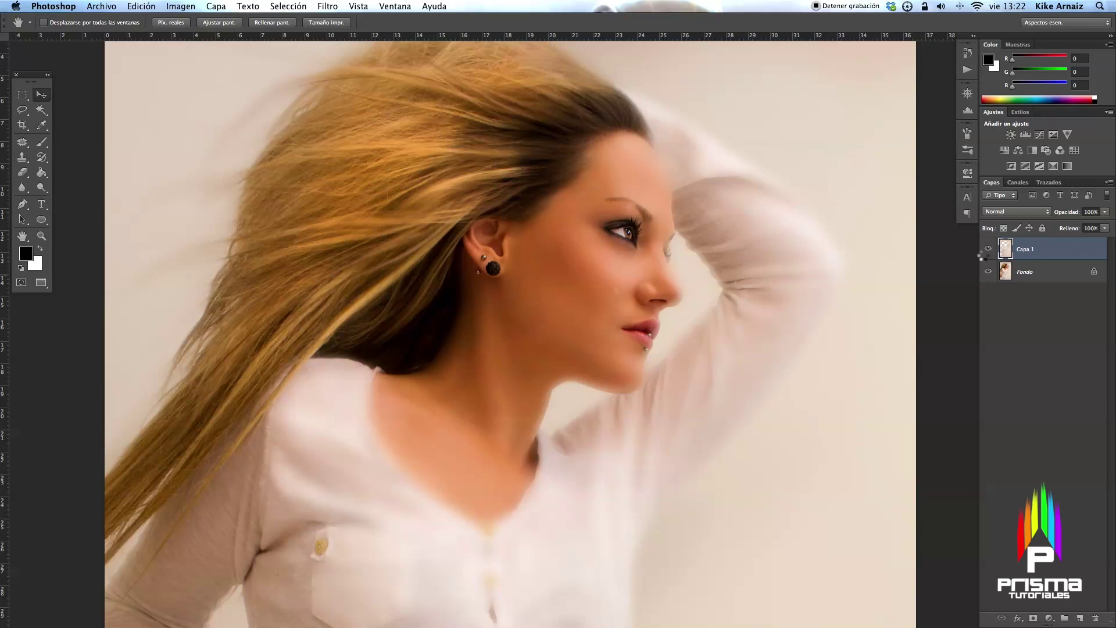
{"action": "left_click", "coordinate": [989, 249]}
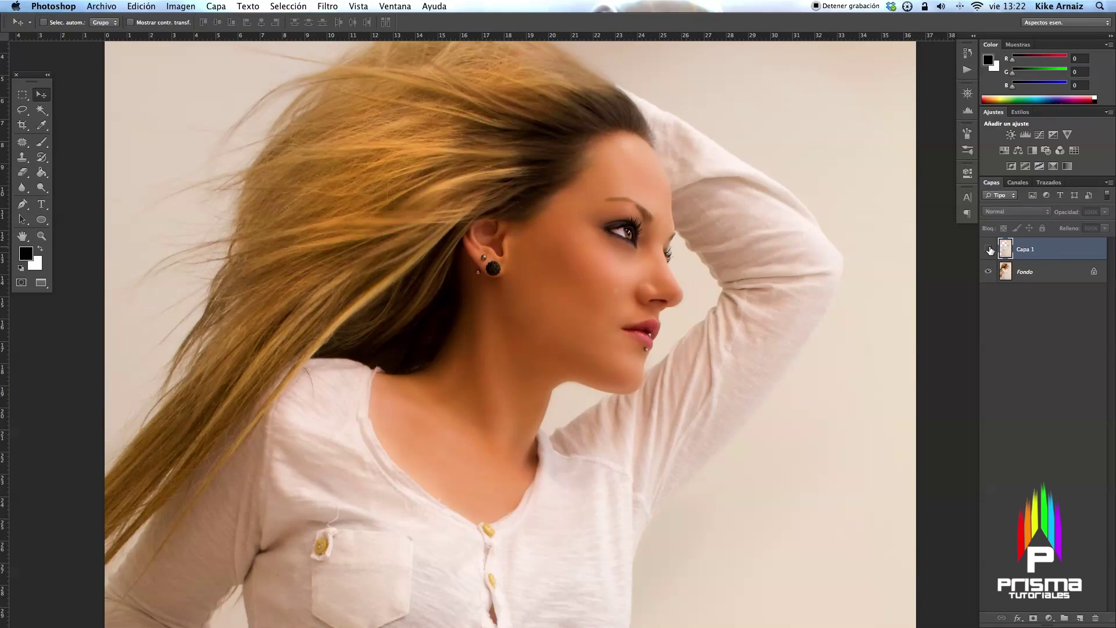
{"action": "left_click", "coordinate": [989, 249]}
{"action": "scroll", "coordinate": [679, 252], "scroll_direction": "down", "scroll_amount": 1}
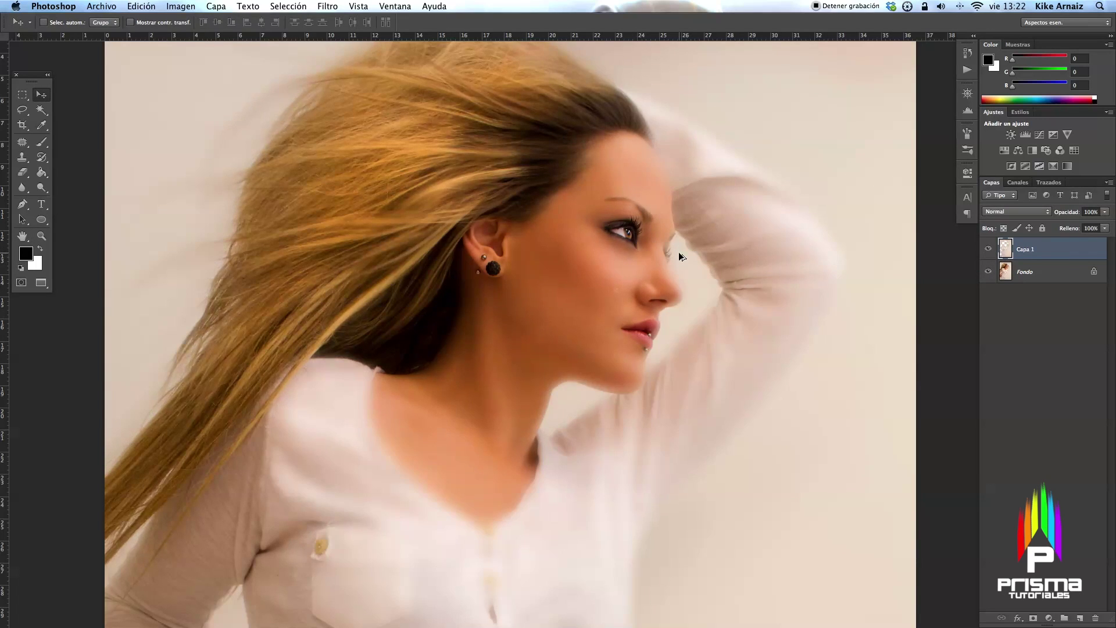
{"action": "scroll", "coordinate": [678, 252], "scroll_direction": "up", "scroll_amount": 3}
{"action": "scroll", "coordinate": [649, 286], "scroll_direction": "down", "scroll_amount": 5}
{"action": "scroll", "coordinate": [649, 286], "scroll_direction": "up", "scroll_amount": 1}
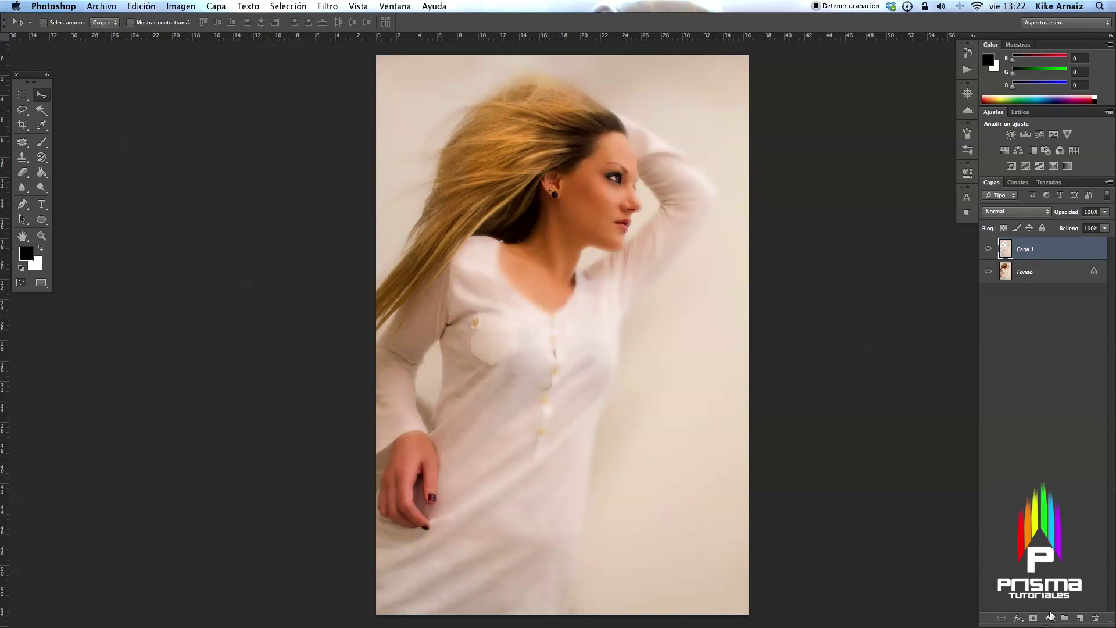
Add a Black & White adjustment layer with the yellows brightened to 101
{"action": "left_click", "coordinate": [1049, 618]}
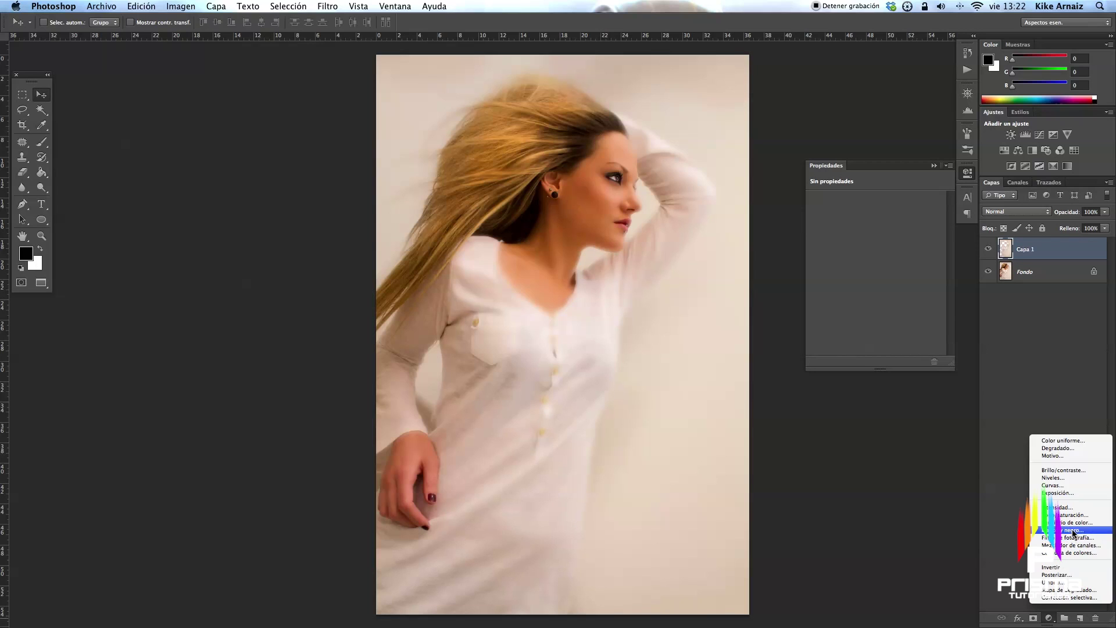
{"action": "left_click", "coordinate": [1070, 529]}
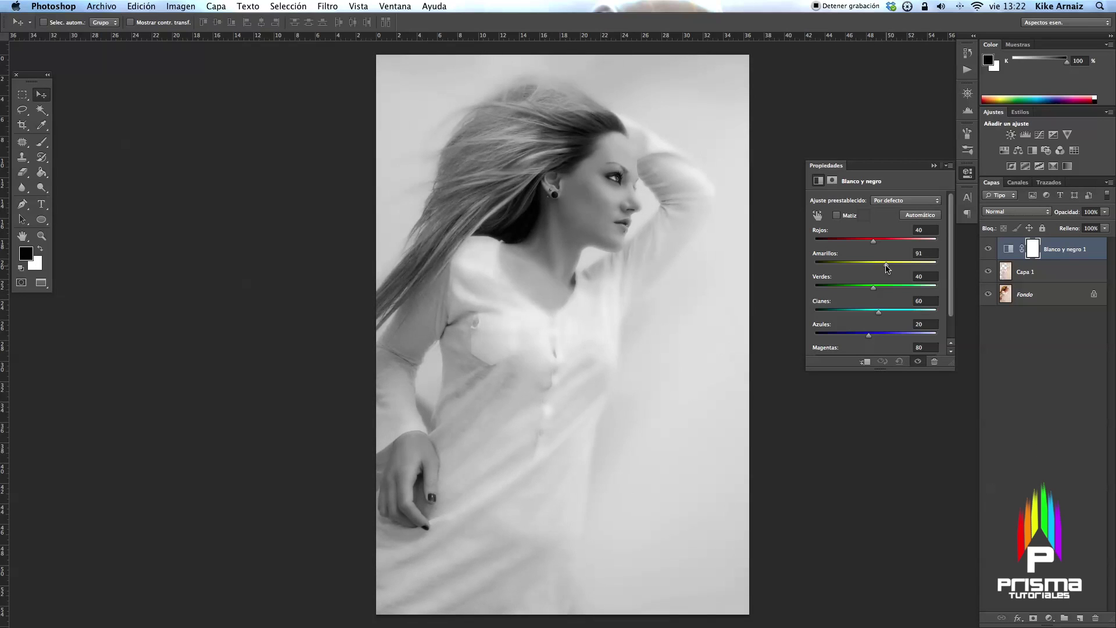
{"action": "left_click_drag", "start_coordinate": [888, 268], "coordinate": [889, 269]}
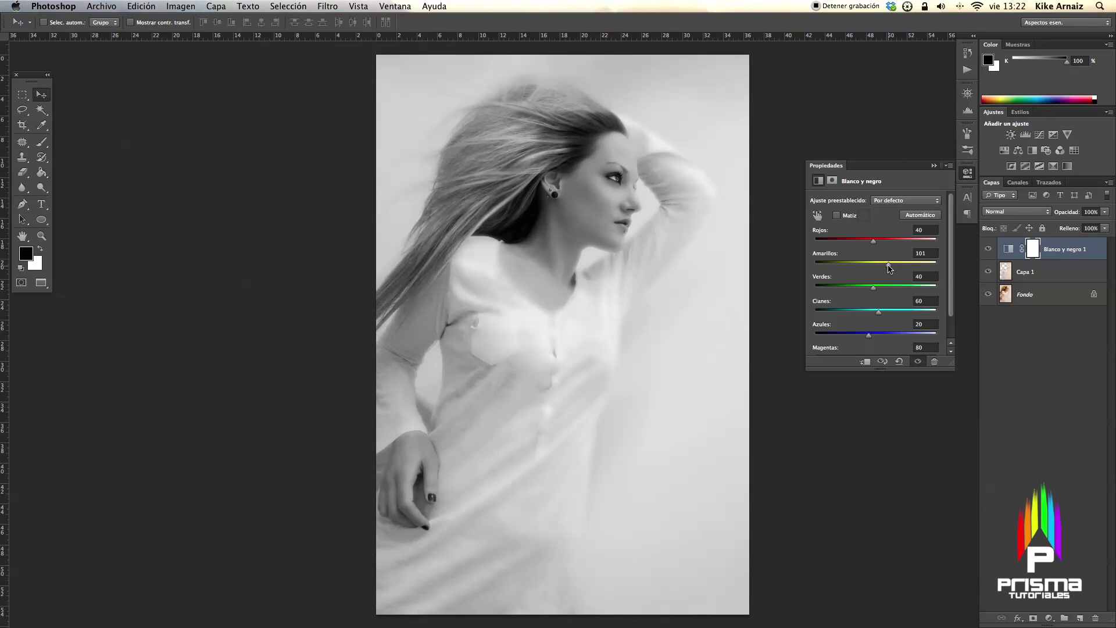
Add a Gradient Map adjustment layer above it at 40% opacity
{"action": "left_click", "coordinate": [1051, 619]}
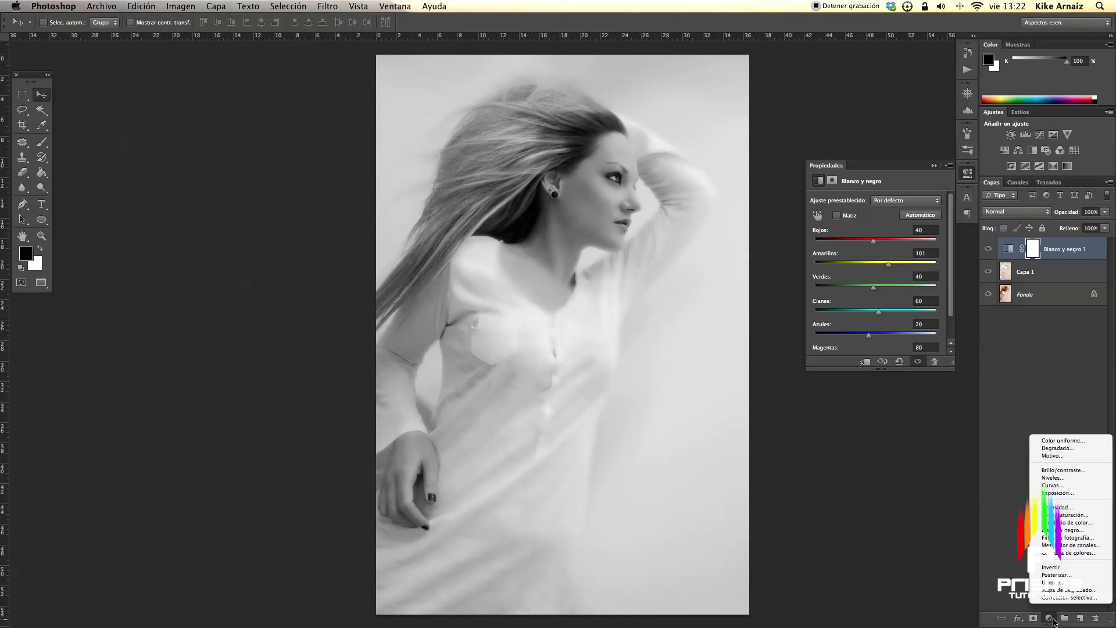
{"action": "left_click", "coordinate": [1062, 590]}
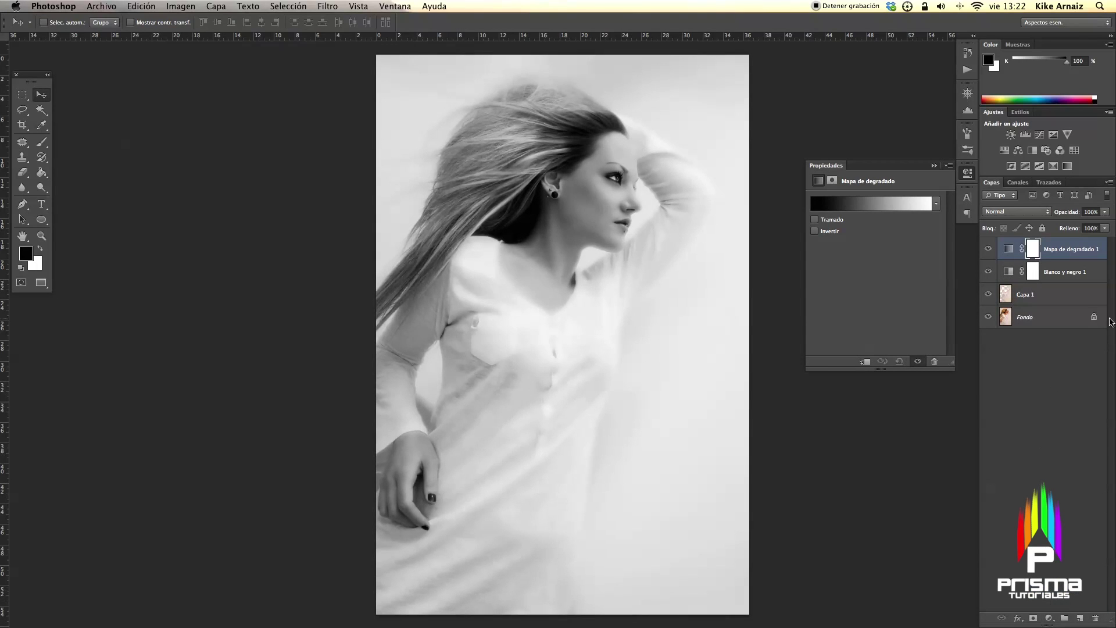
{"action": "left_click", "coordinate": [1093, 212]}
{"action": "type", "text": "40"}
{"action": "key", "text": "Return"}
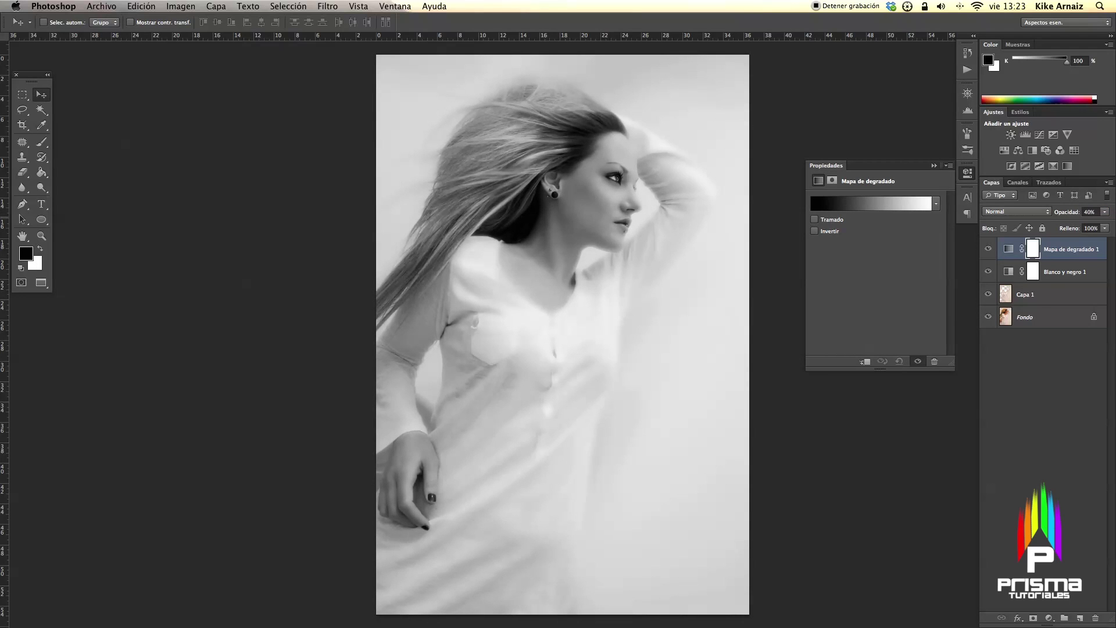
Set the gradient map to the purple-to-orange preset, running dark purple through magenta to peach
{"action": "left_click", "coordinate": [875, 203]}
{"action": "left_click_drag", "start_coordinate": [1001, 280], "coordinate": [1001, 291]}
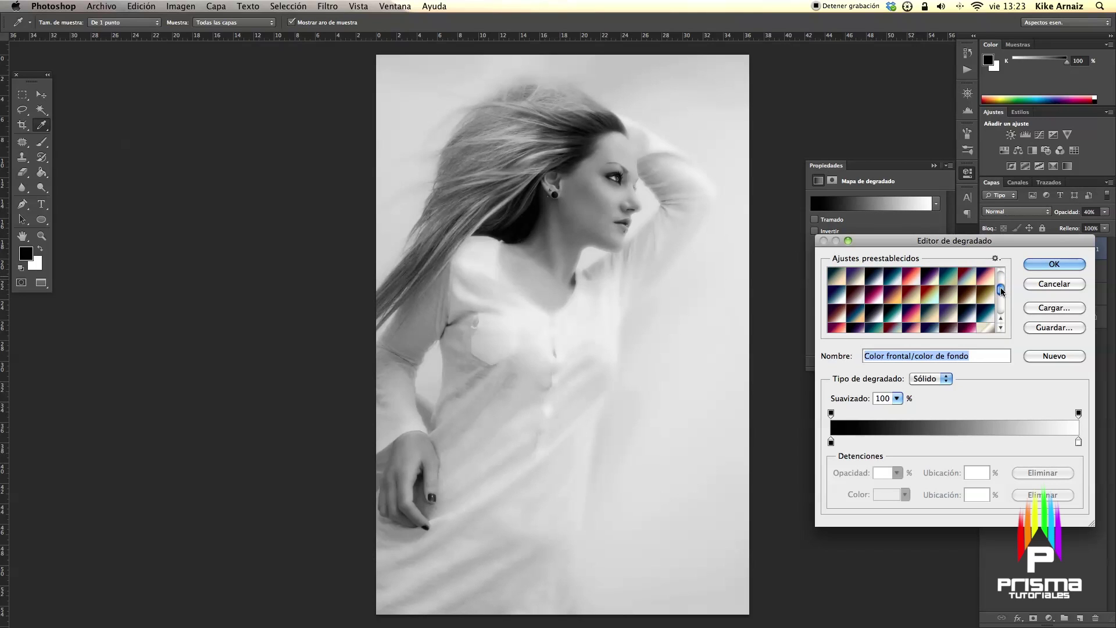
{"action": "left_click", "coordinate": [911, 315]}
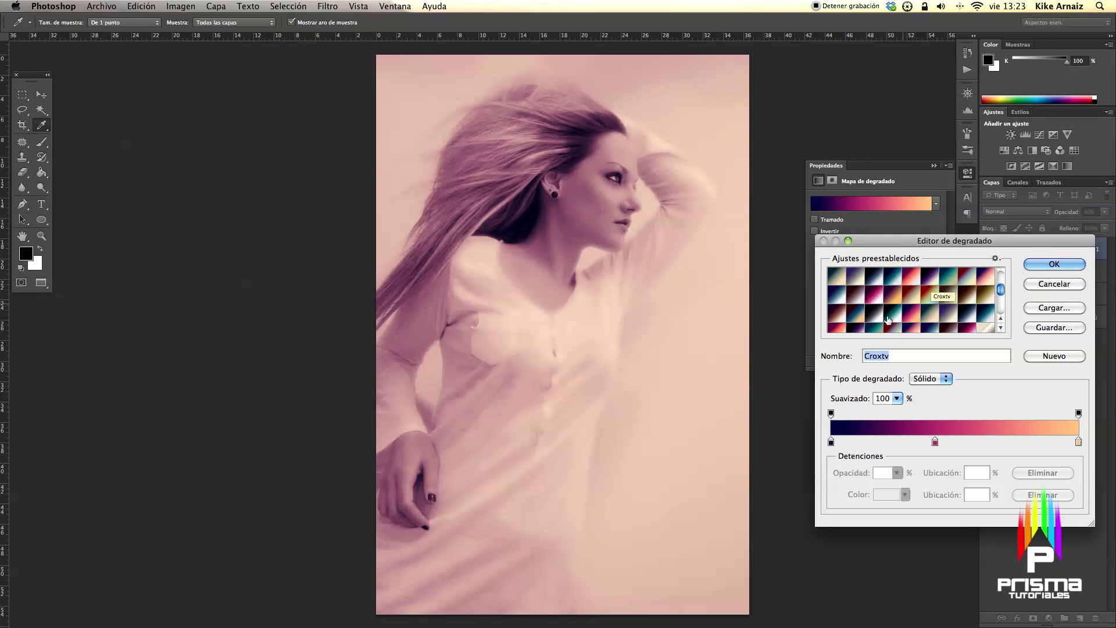
{"action": "left_click", "coordinate": [844, 443]}
{"action": "left_click_drag", "start_coordinate": [843, 443], "coordinate": [857, 444]}
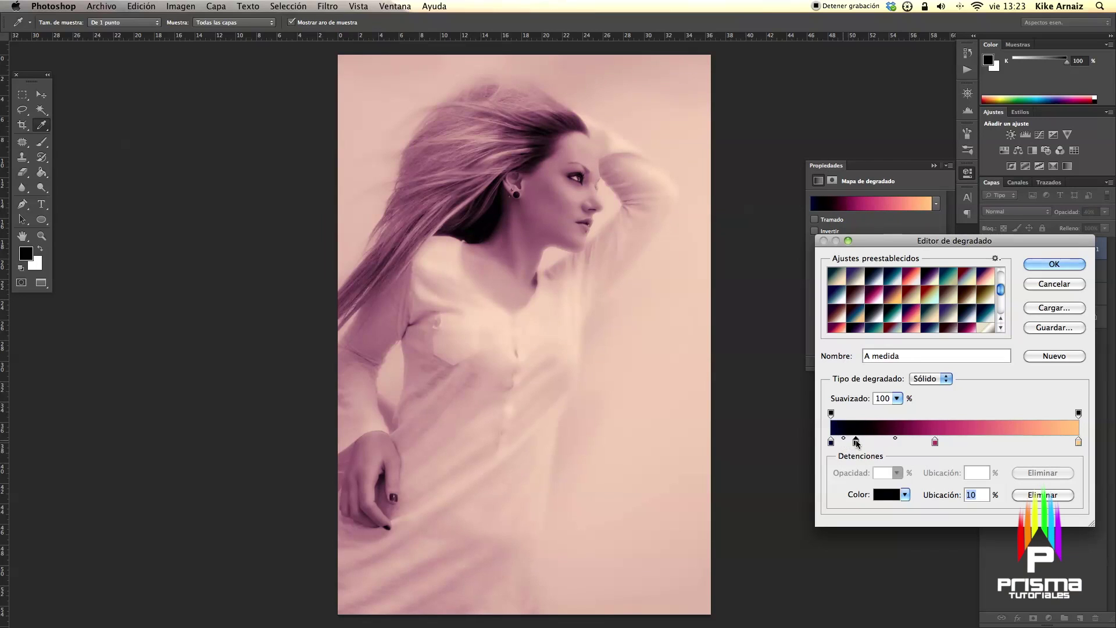
{"action": "left_click", "coordinate": [888, 497]}
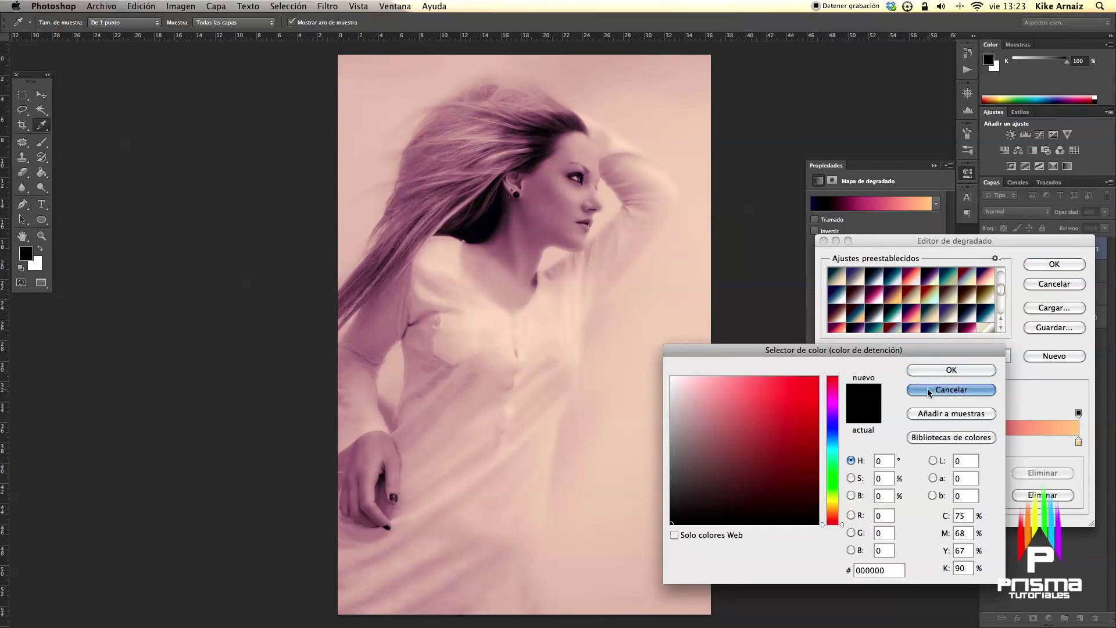
{"action": "left_click", "coordinate": [950, 389]}
{"action": "left_click_drag", "start_coordinate": [856, 443], "coordinate": [859, 511]}
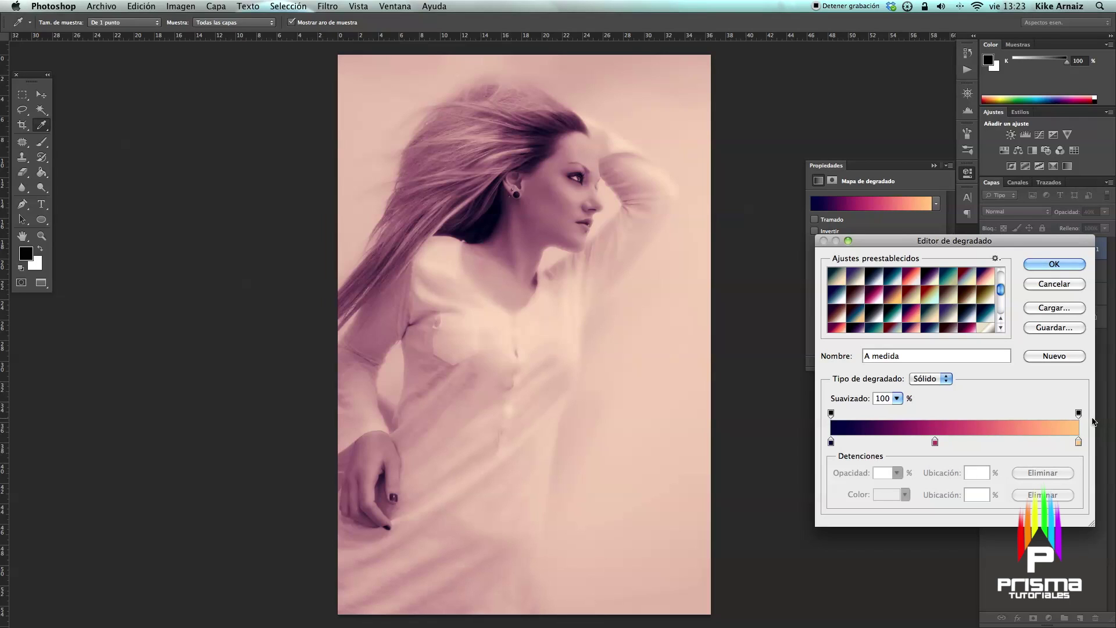
{"action": "left_click", "coordinate": [1057, 265]}
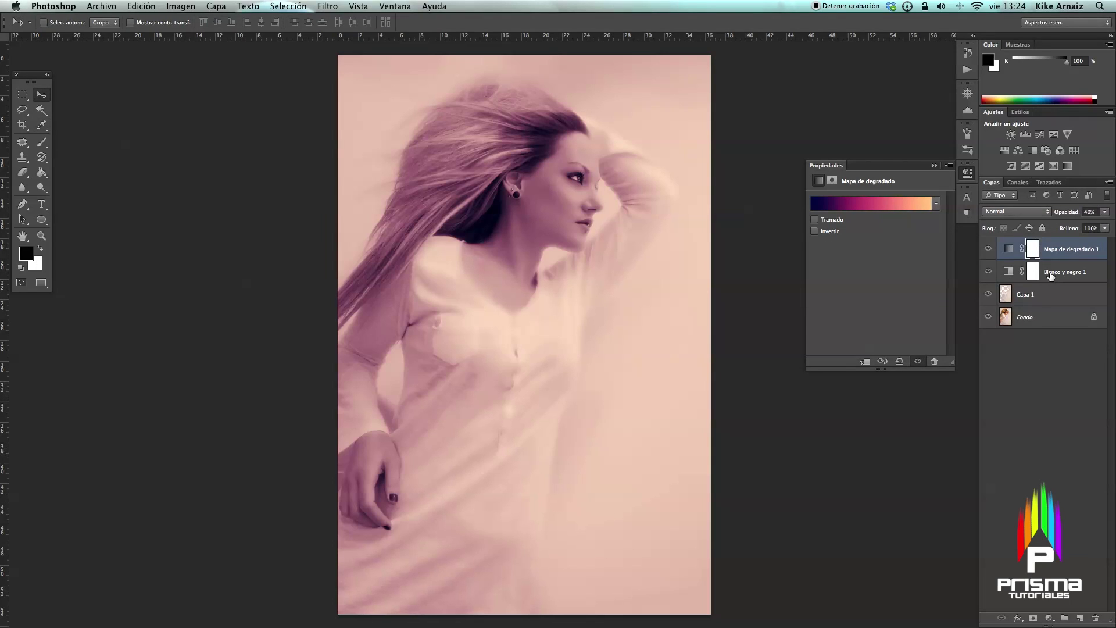
Add a second Gradient Map adjustment layer at 40% opacity
{"action": "left_click", "coordinate": [1050, 618]}
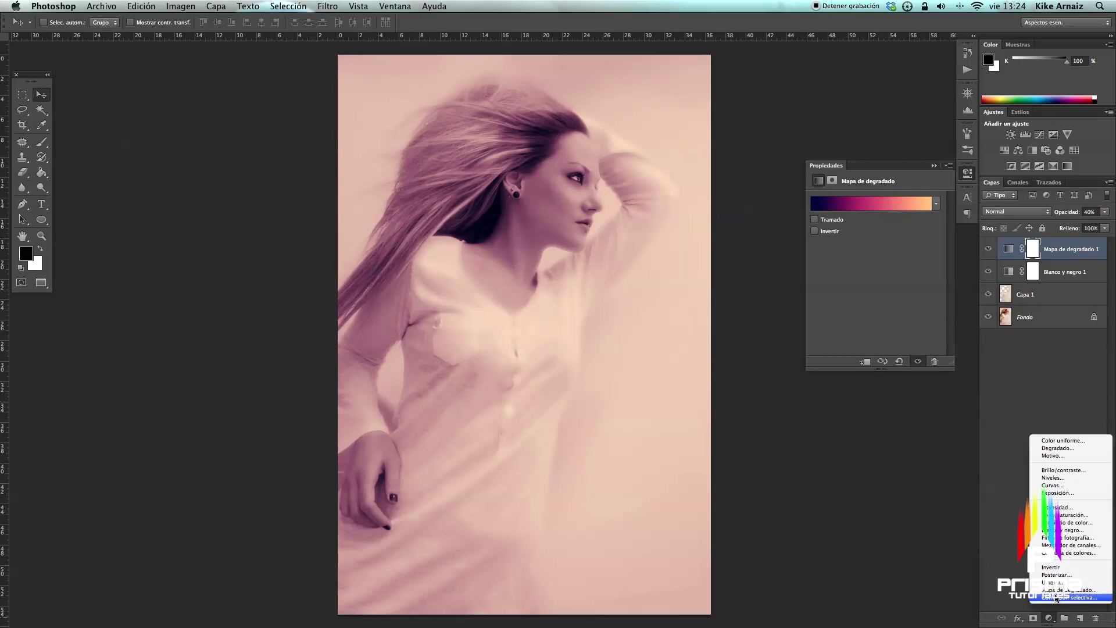
{"action": "left_click", "coordinate": [1055, 599]}
{"action": "left_click", "coordinate": [1086, 211]}
{"action": "type", "text": "40"}
{"action": "key", "text": "Return"}
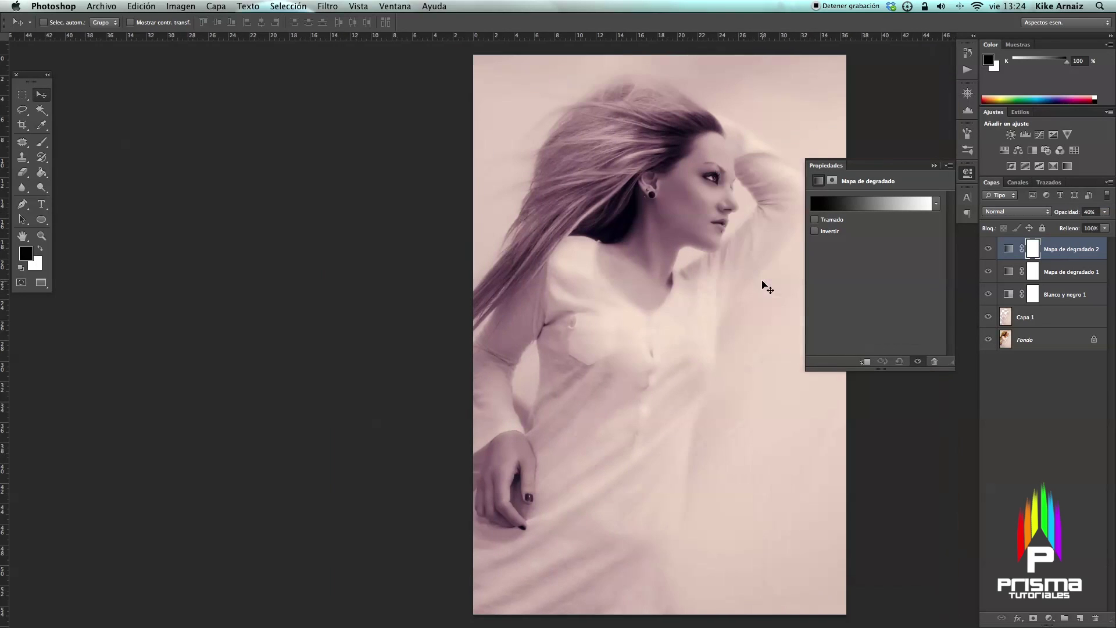
Give the second gradient map the black-teal-white preset gradient
{"action": "left_click", "coordinate": [874, 205]}
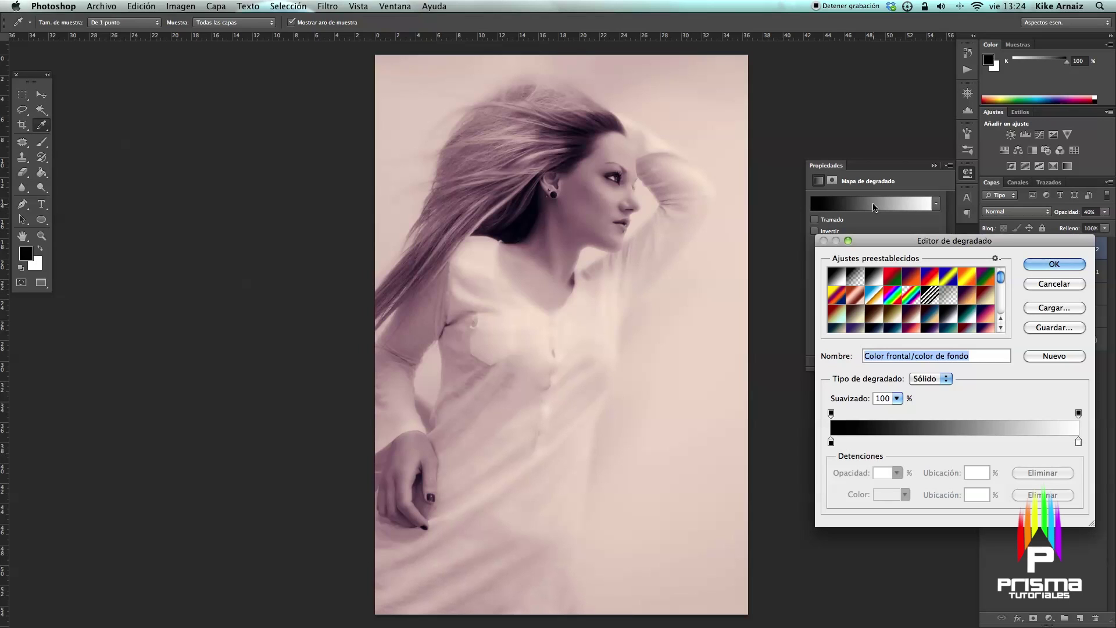
{"action": "left_click", "coordinate": [970, 318]}
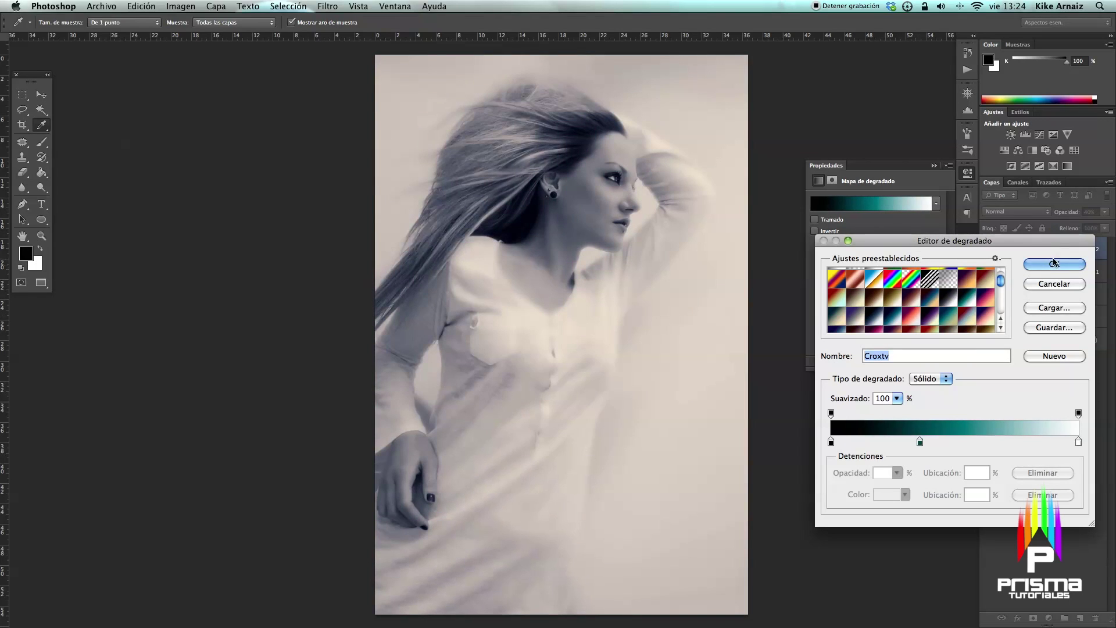
{"action": "left_click", "coordinate": [1054, 263]}
{"action": "key", "text": "v"}
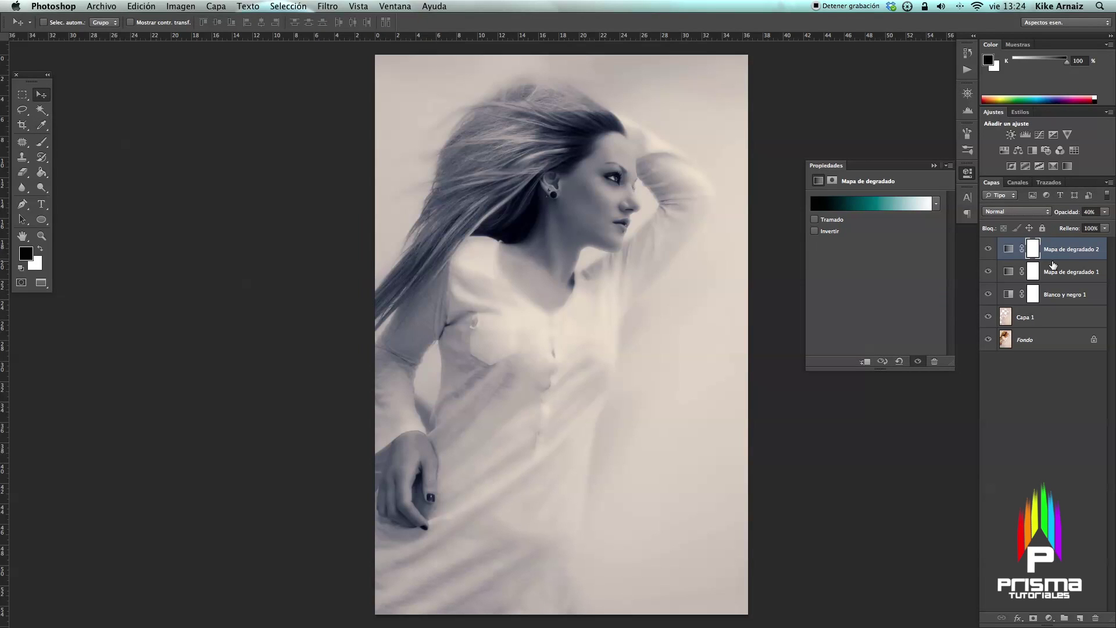
Draw a Gradient Tool fade on the teal layer's mask, fading it toward the top right
{"action": "left_click", "coordinate": [989, 250]}
{"action": "left_click", "coordinate": [989, 250]}
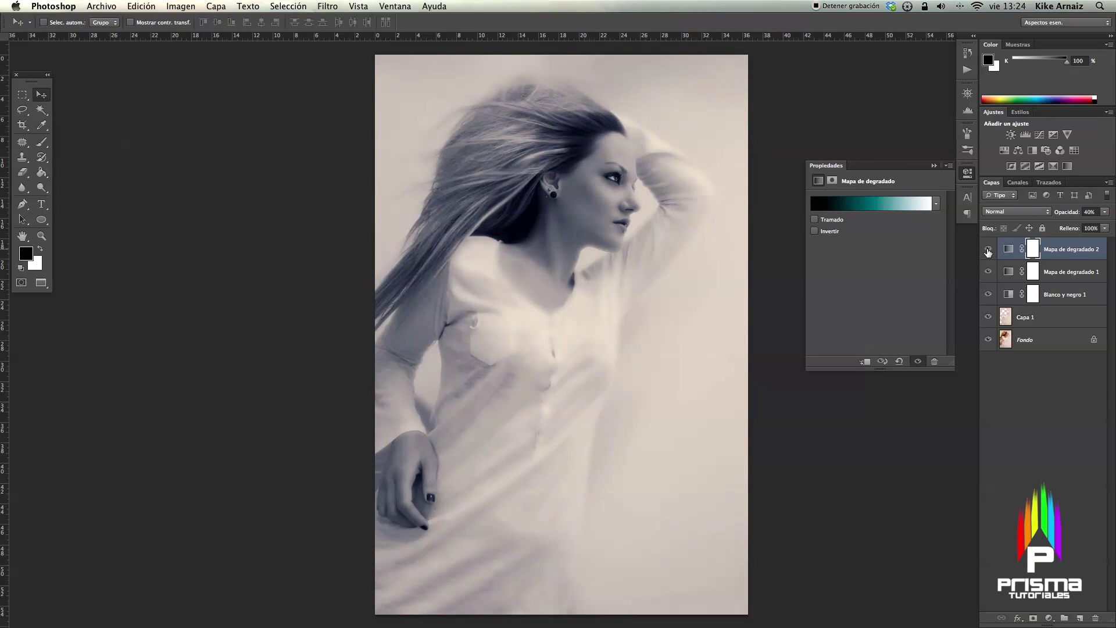
{"action": "left_click", "coordinate": [1033, 250]}
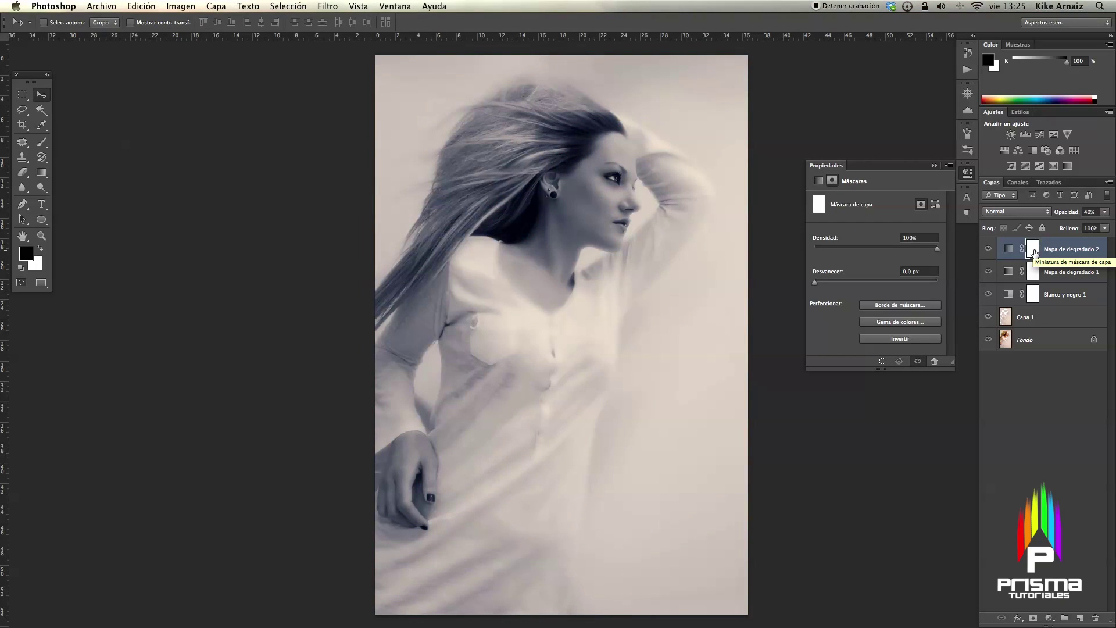
{"action": "left_click", "coordinate": [41, 173]}
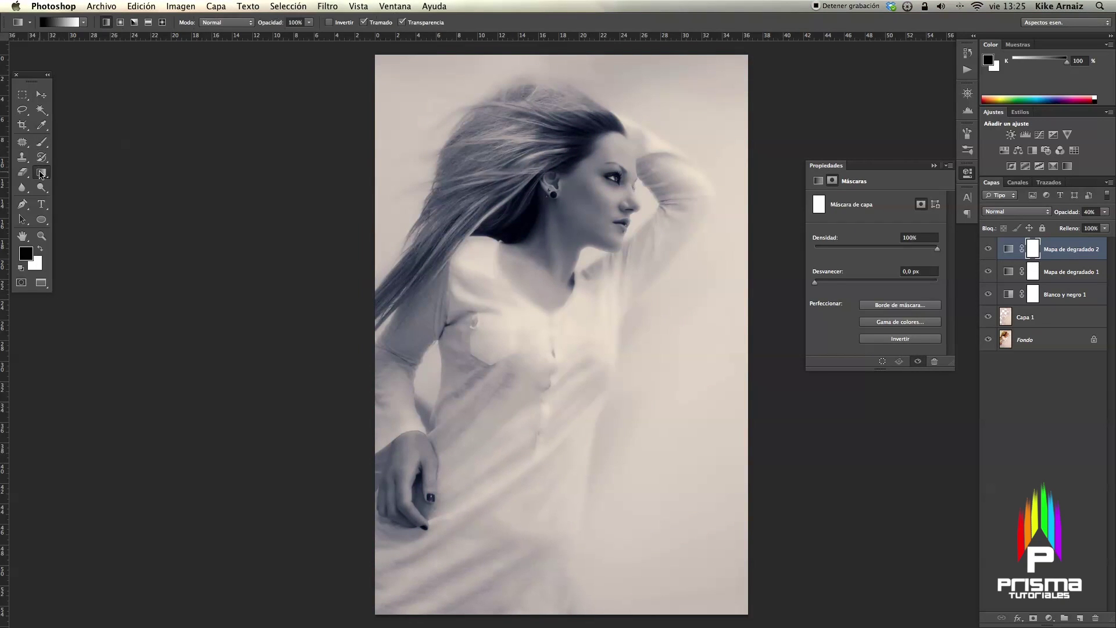
{"action": "left_click", "coordinate": [98, 169]}
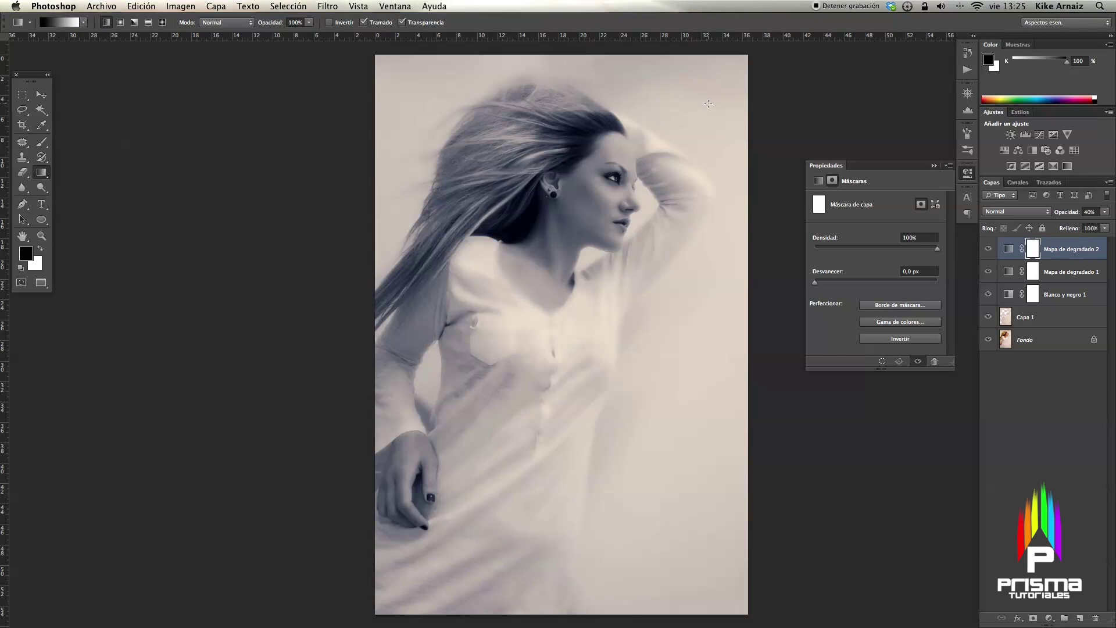
{"action": "left_click_drag", "start_coordinate": [733, 69], "coordinate": [548, 271]}
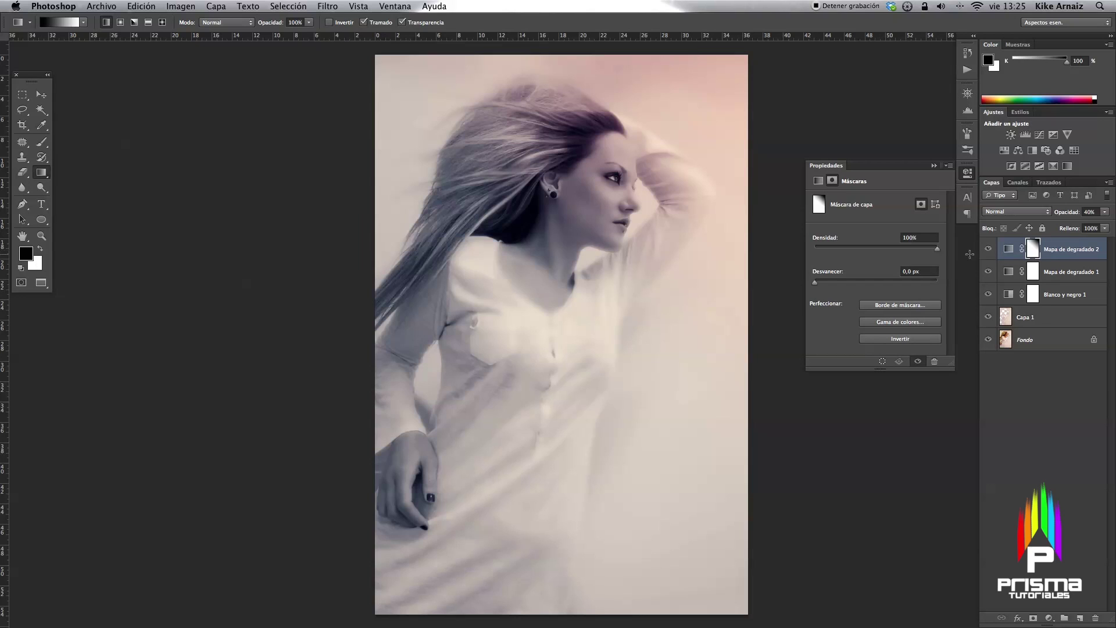
Compare with the teal layer hidden, then redraw the mask fade so the top right turns pink
{"action": "left_click", "coordinate": [989, 250]}
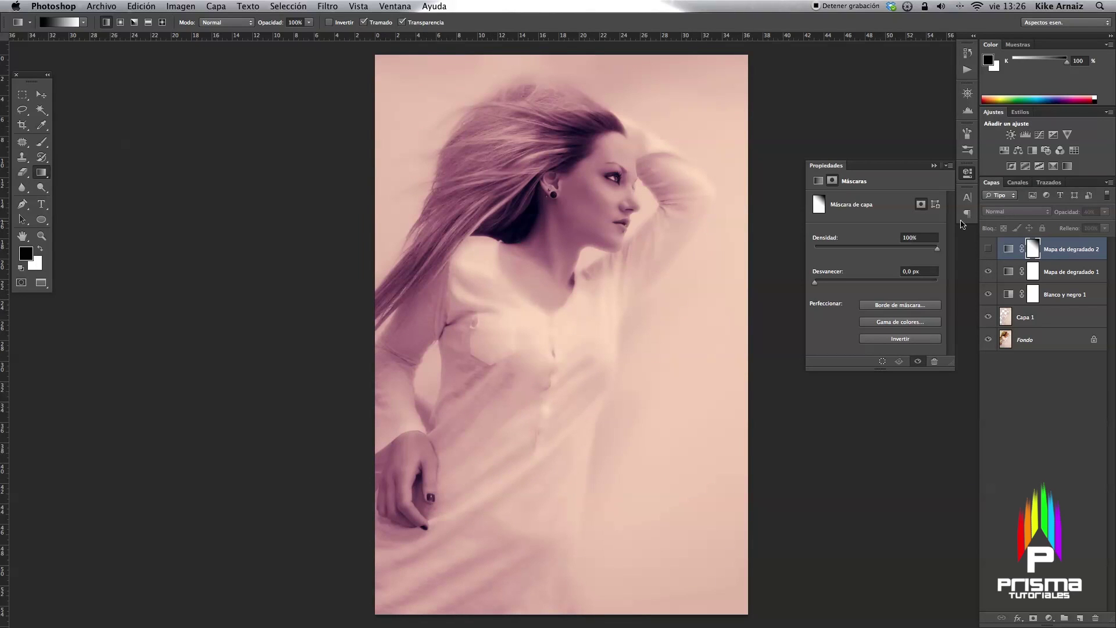
{"action": "left_click", "coordinate": [989, 248]}
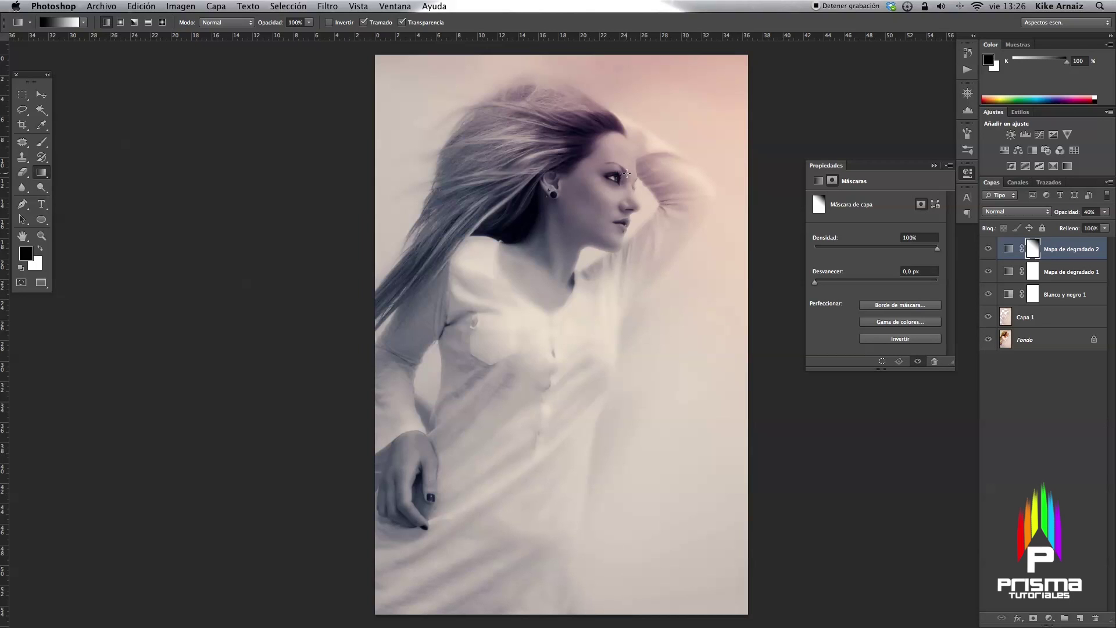
{"action": "left_click_drag", "start_coordinate": [694, 107], "coordinate": [460, 354]}
{"action": "mouse_move", "coordinate": [474, 478]}
{"action": "left_mouse_down"}
{"action": "mouse_move", "coordinate": [389, 89]}
{"action": "mouse_move", "coordinate": [494, 175]}
{"action": "left_mouse_up"}
{"action": "left_click_drag", "start_coordinate": [778, 86], "coordinate": [439, 339]}
Redraw the teal mask gradient from the top-right corner down-left for the final pink-purple blend
{"action": "left_click_drag", "start_coordinate": [734, 98], "coordinate": [460, 358]}
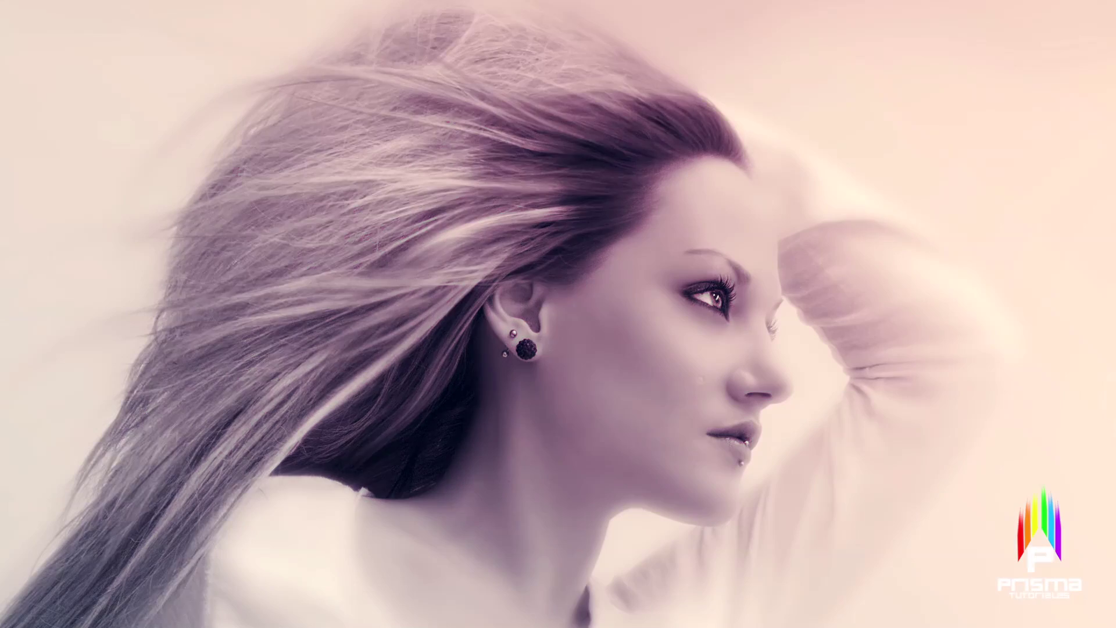